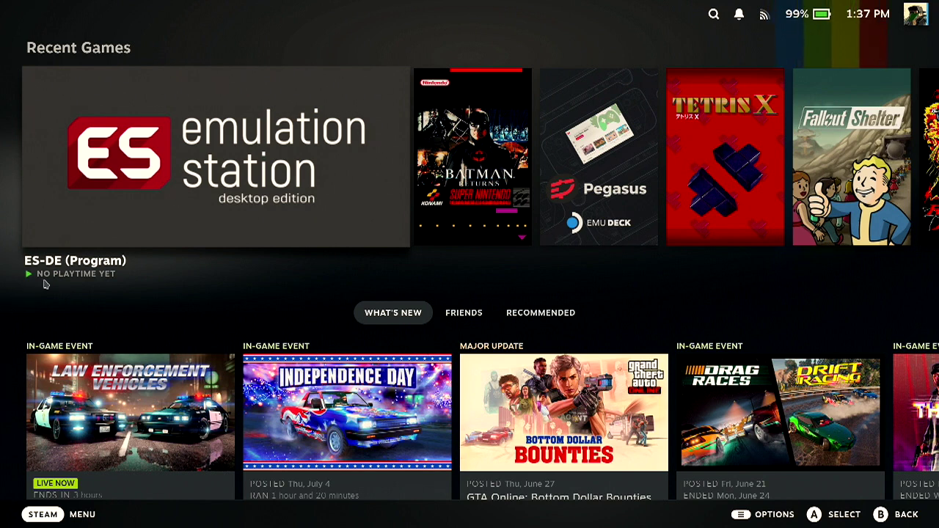
- Switch the Steam Deck from gaming mode to desktop mode
{"action": "left_click", "coordinate": [89, 514]}
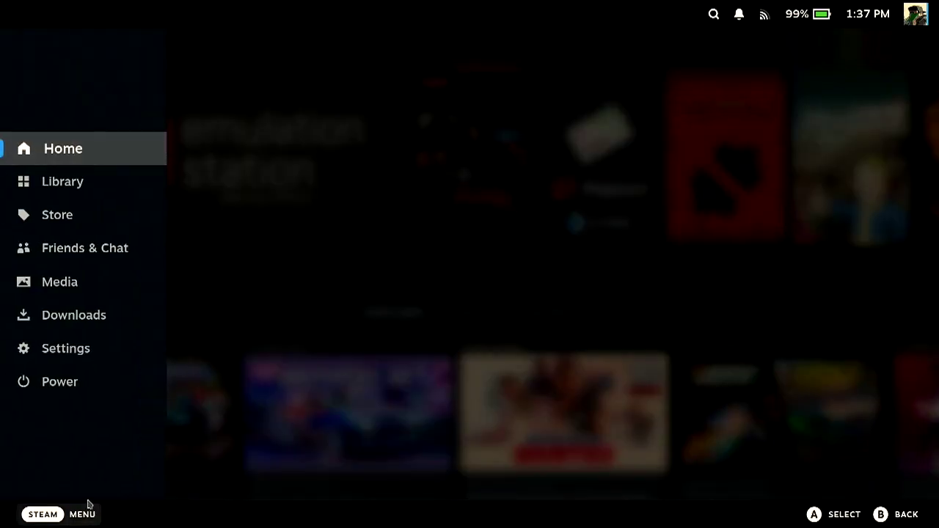
{"action": "left_click", "coordinate": [60, 383]}
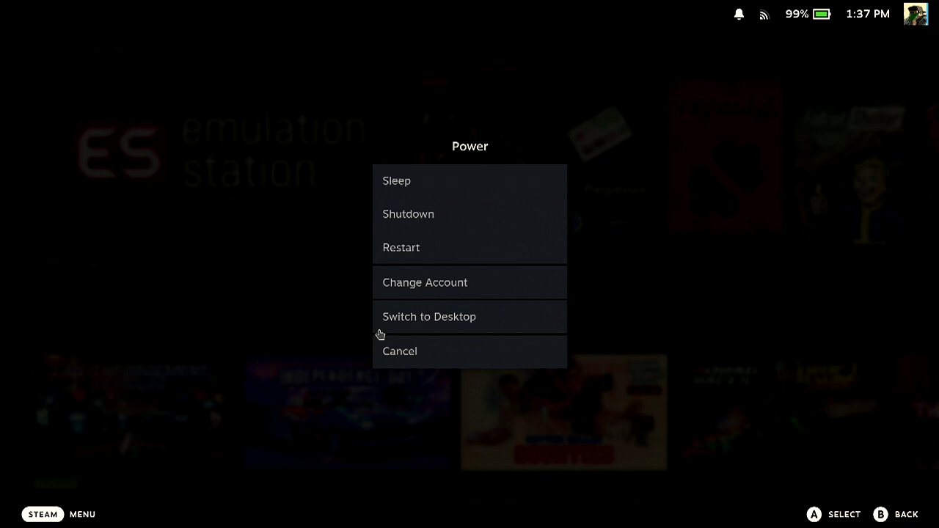
{"action": "left_click", "coordinate": [431, 317]}
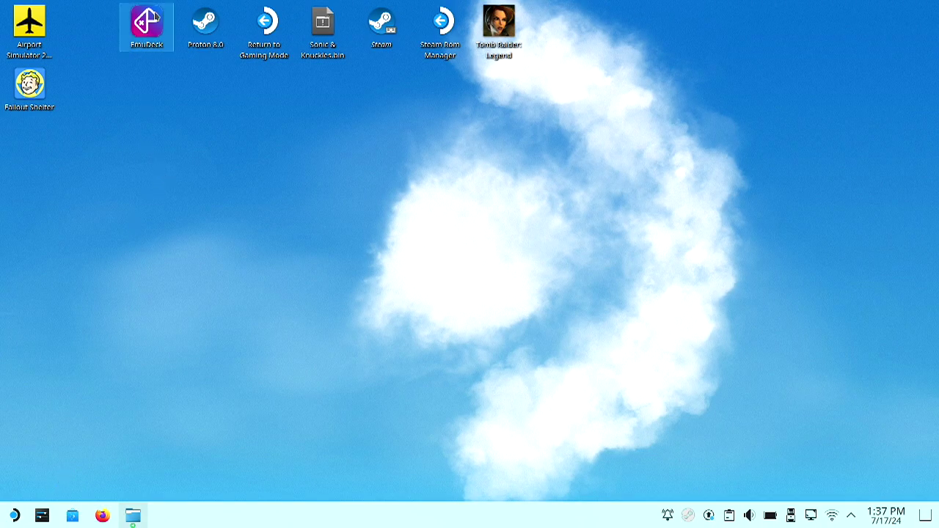
- Launch EmuDeck and open the list of installable services under Manage Cloud Services in its Cloud Services tool
{"action": "left_click", "coordinate": [155, 16]}
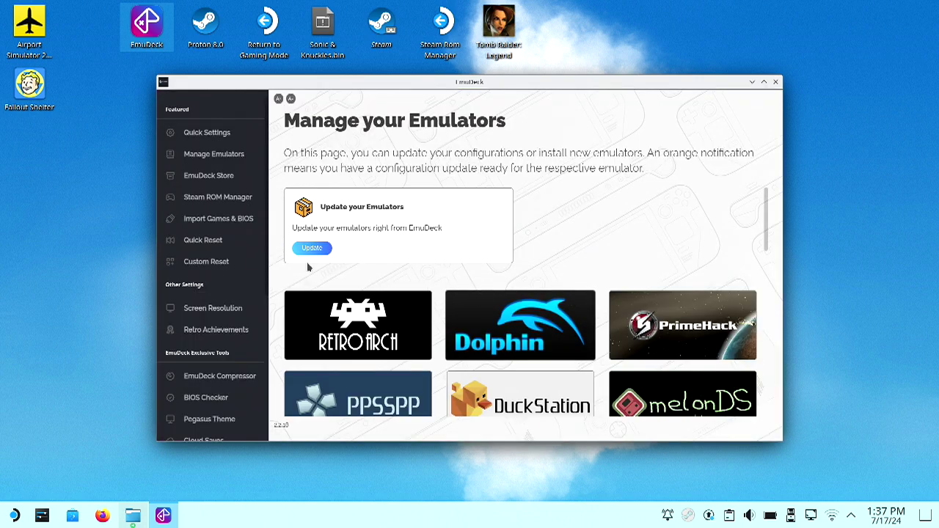
{"action": "scroll", "coordinate": [199, 378], "scroll_direction": "down", "scroll_amount": 1}
{"action": "scroll", "coordinate": [199, 389], "scroll_direction": "down", "scroll_amount": 5}
{"action": "scroll", "coordinate": [205, 395], "scroll_direction": "down", "scroll_amount": 3}
{"action": "scroll", "coordinate": [204, 394], "scroll_direction": "down", "scroll_amount": 1}
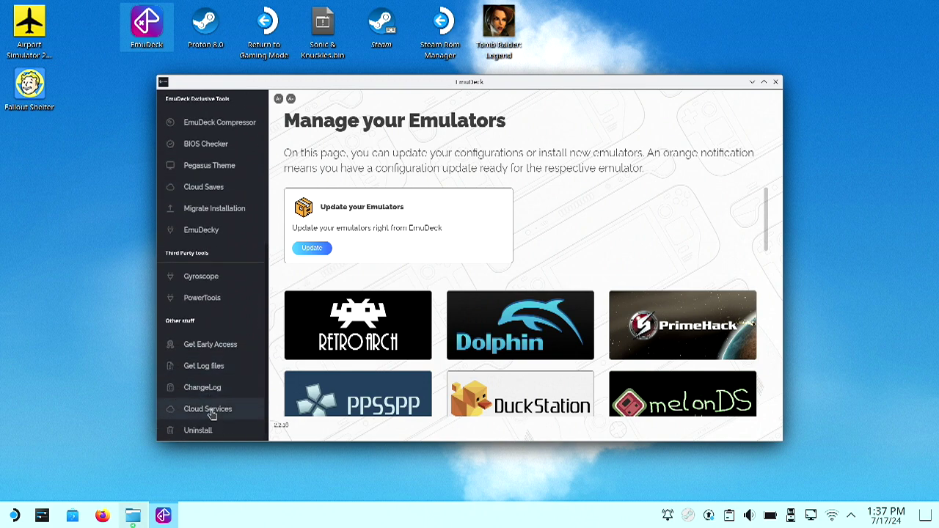
{"action": "left_click", "coordinate": [209, 409]}
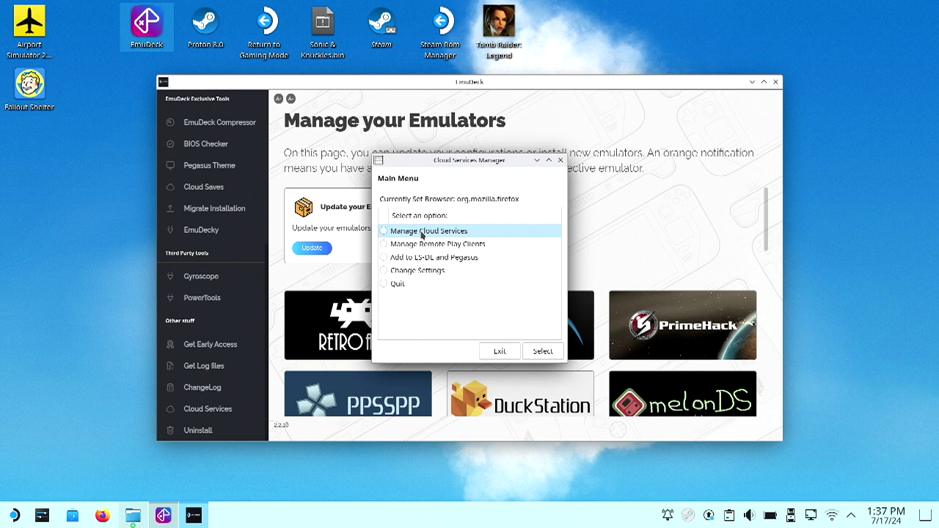
{"action": "left_click", "coordinate": [383, 231]}
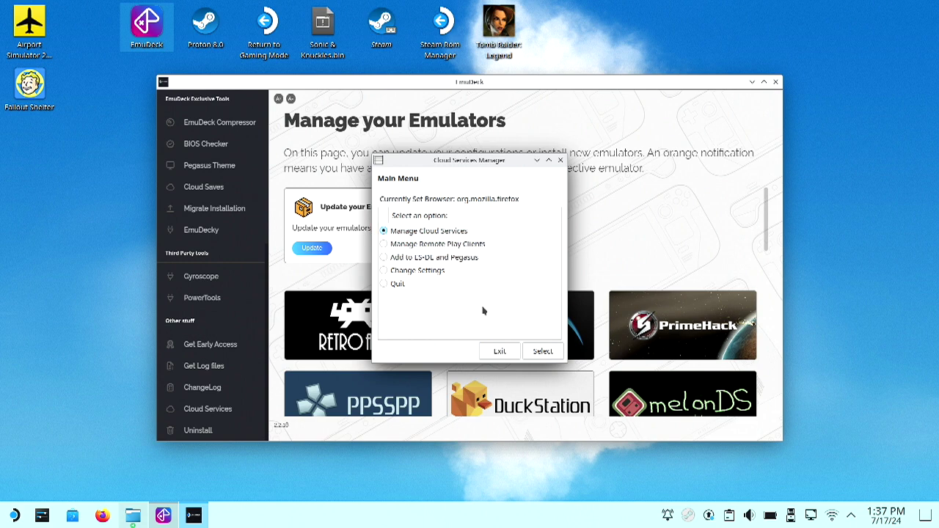
{"action": "left_click", "coordinate": [542, 351]}
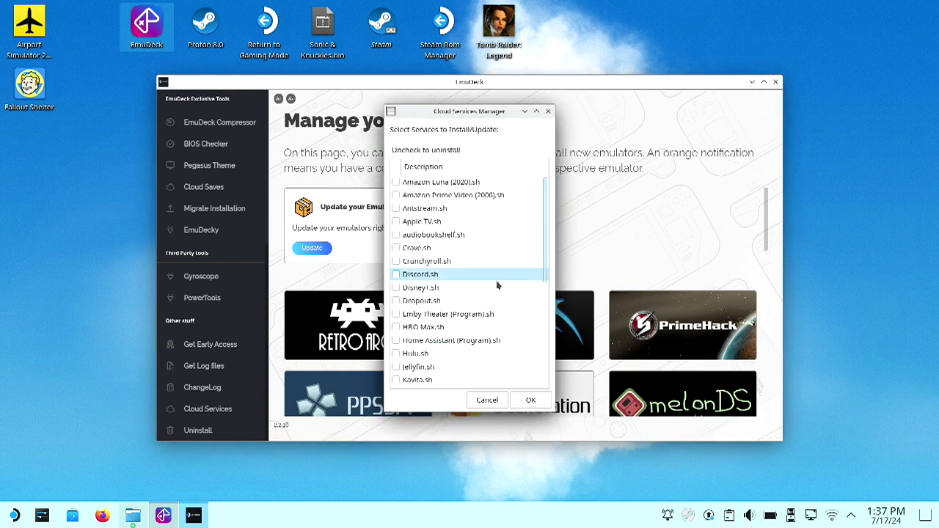
- Add HBO Max to the cloud services to install, keeping Netflix selected, and exit the Cloud Services Manager
{"action": "scroll", "coordinate": [497, 285], "scroll_direction": "down", "scroll_amount": 2}
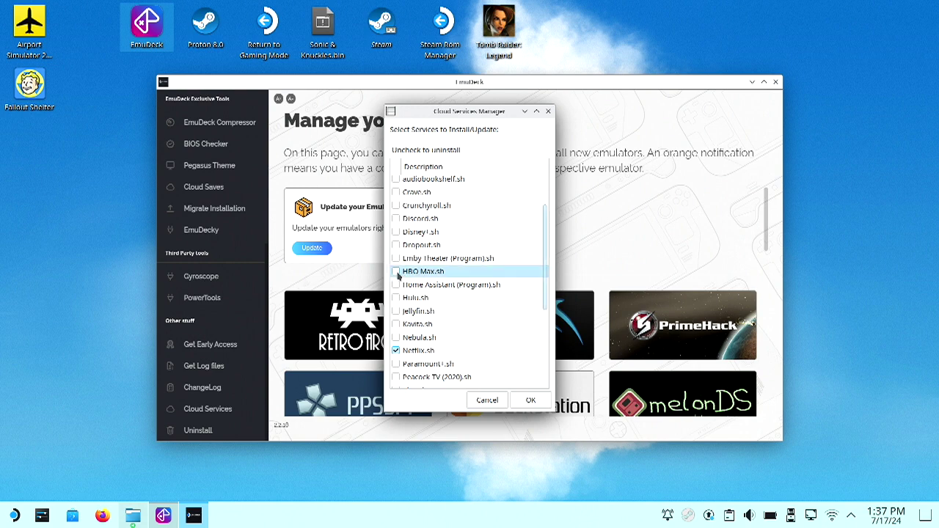
{"action": "left_click", "coordinate": [396, 272]}
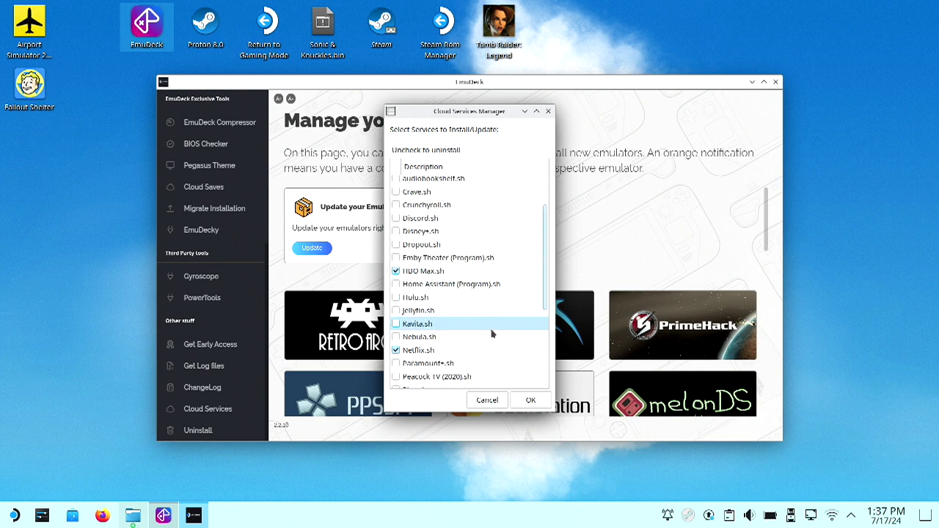
{"action": "scroll", "coordinate": [491, 333], "scroll_direction": "down", "scroll_amount": 1}
{"action": "scroll", "coordinate": [491, 334], "scroll_direction": "down", "scroll_amount": 2}
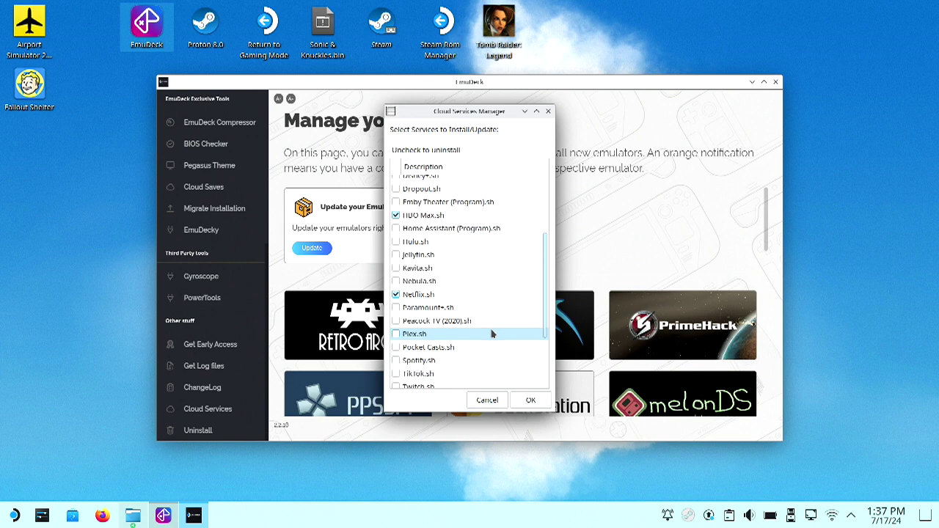
{"action": "scroll", "coordinate": [492, 334], "scroll_direction": "down", "scroll_amount": 1}
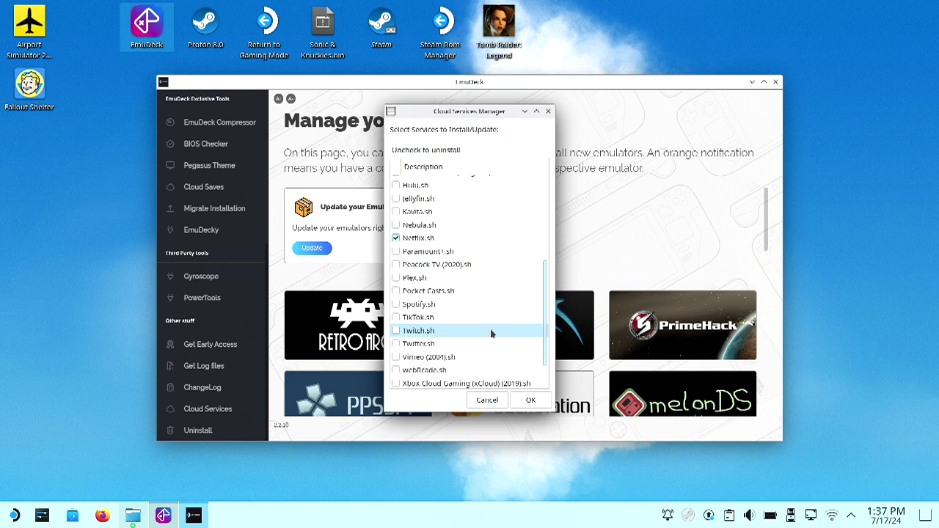
{"action": "scroll", "coordinate": [492, 334], "scroll_direction": "down", "scroll_amount": 2}
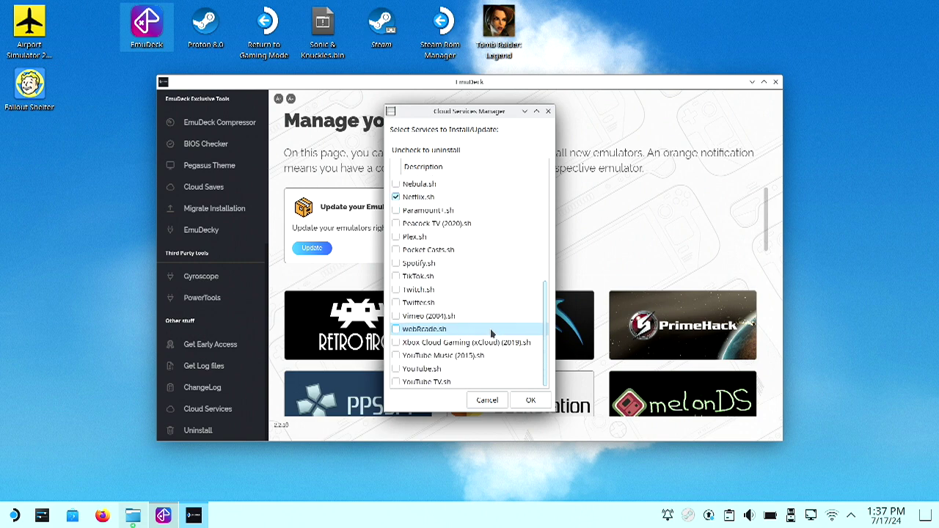
{"action": "left_click", "coordinate": [530, 400]}
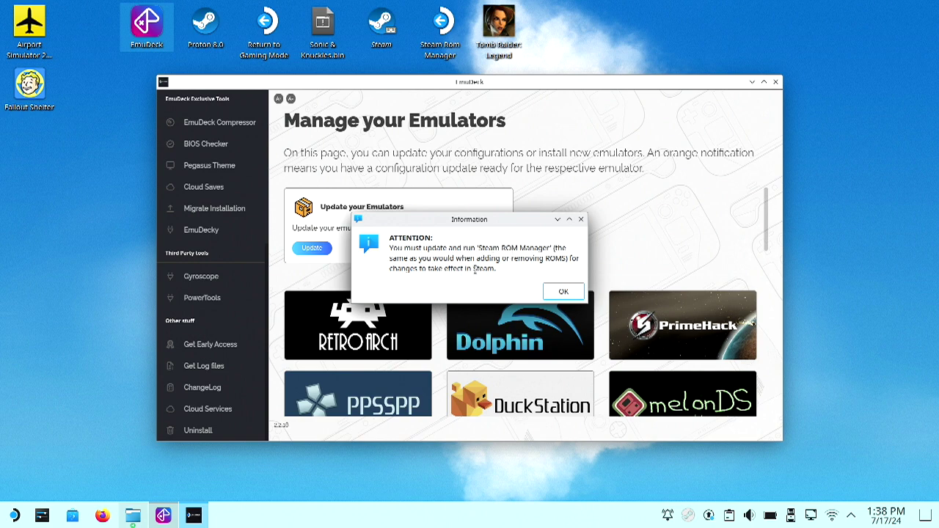
{"action": "left_click", "coordinate": [563, 293]}
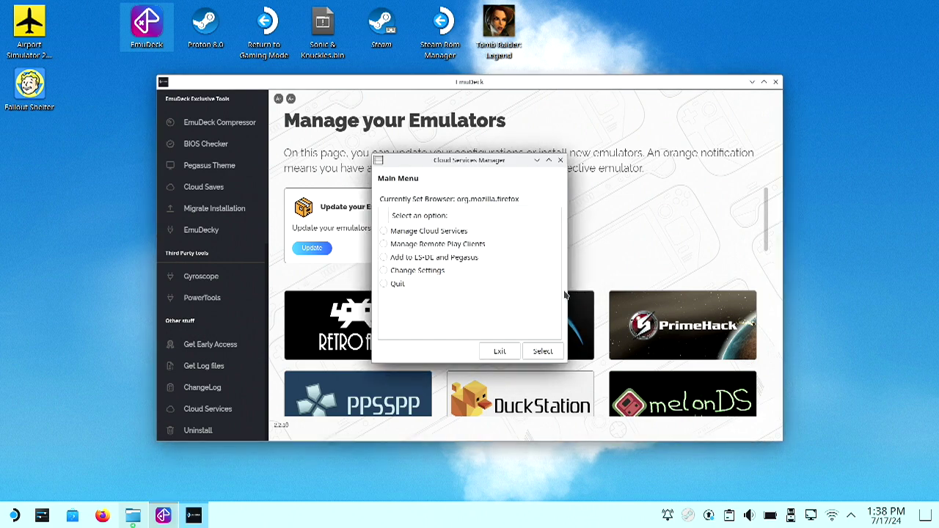
{"action": "left_click", "coordinate": [509, 357]}
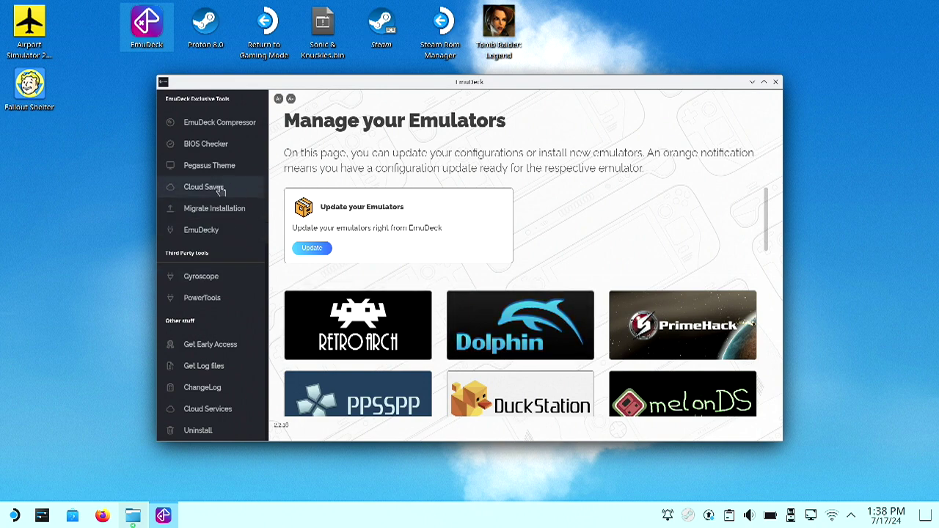
- Launch Steam ROM Manager from EmuDeck, agreeing to exit Steam
{"action": "scroll", "coordinate": [220, 207], "scroll_direction": "up", "scroll_amount": 3}
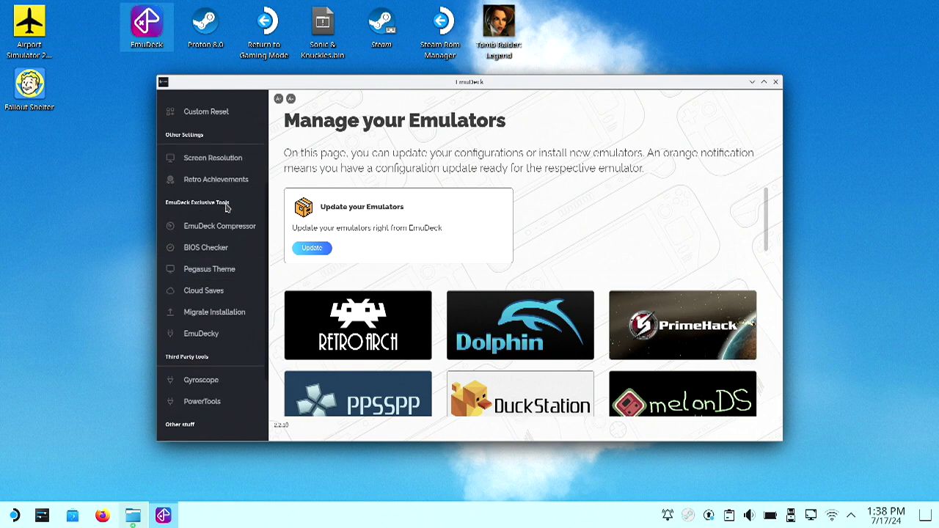
{"action": "scroll", "coordinate": [226, 208], "scroll_direction": "up", "scroll_amount": 4}
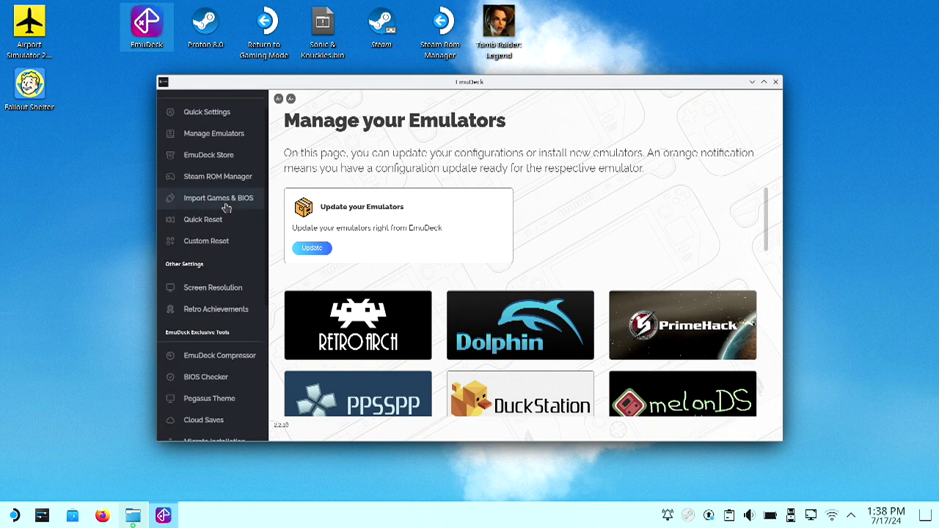
{"action": "scroll", "coordinate": [226, 207], "scroll_direction": "up", "scroll_amount": 1}
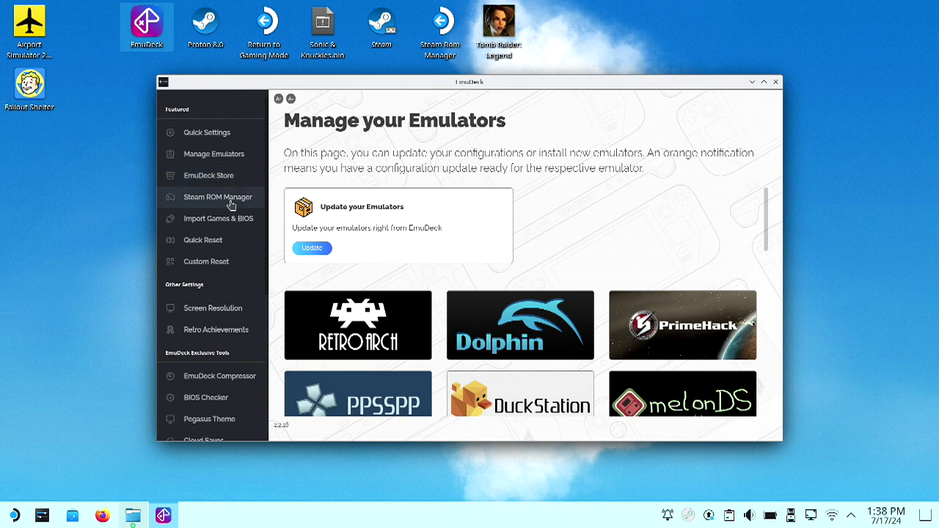
{"action": "left_click", "coordinate": [230, 205]}
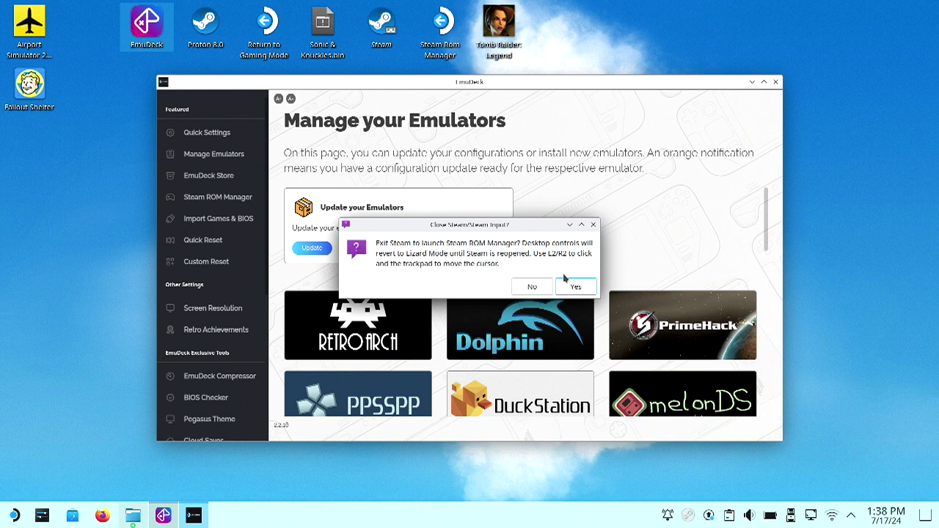
{"action": "left_click", "coordinate": [576, 288]}
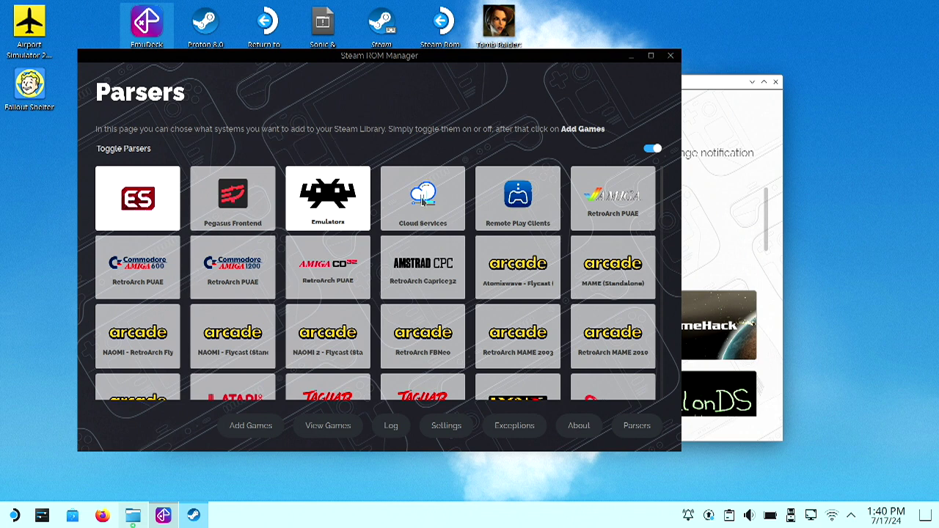
- Enable the Cloud Services parser, open the titles to add, and refresh the list
{"action": "left_click", "coordinate": [424, 203]}
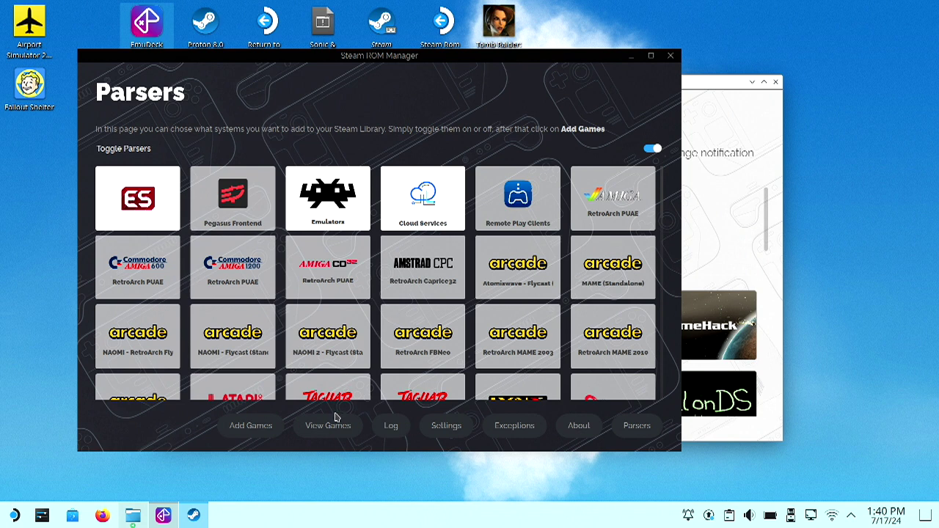
{"action": "left_click", "coordinate": [243, 433]}
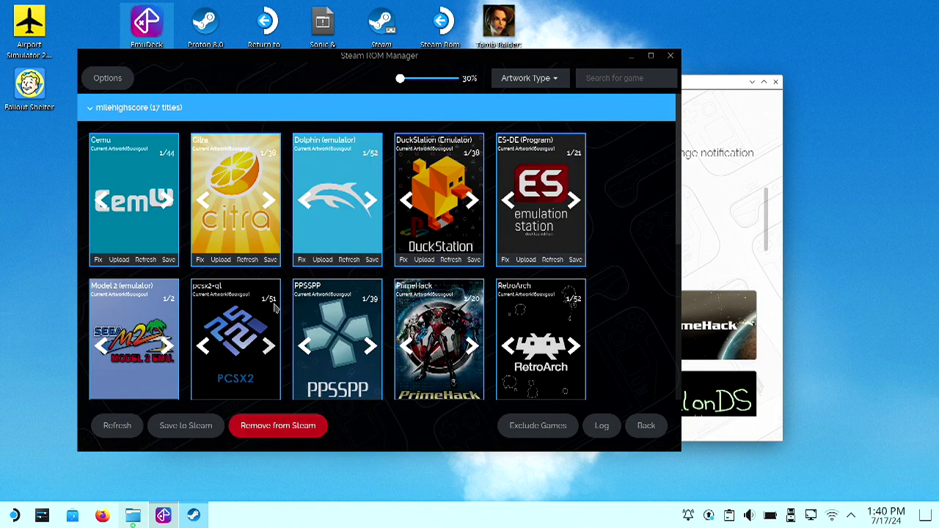
{"action": "scroll", "coordinate": [275, 306], "scroll_direction": "down", "scroll_amount": 3}
{"action": "scroll", "coordinate": [277, 311], "scroll_direction": "down", "scroll_amount": 3}
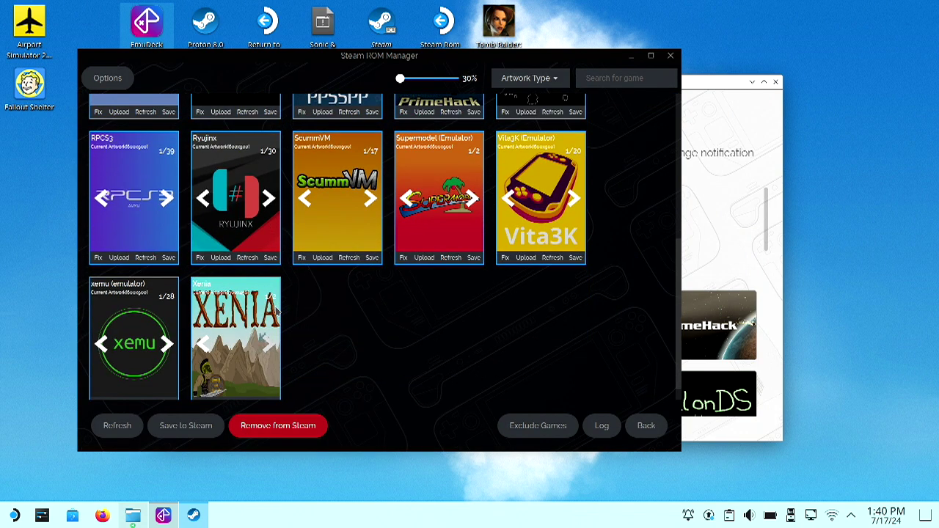
{"action": "scroll", "coordinate": [277, 311], "scroll_direction": "up", "scroll_amount": 3}
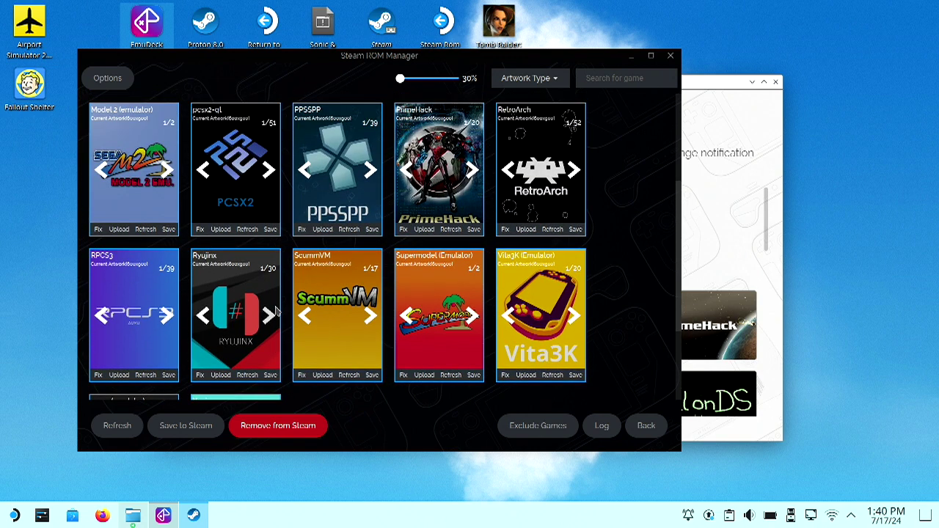
{"action": "scroll", "coordinate": [277, 311], "scroll_direction": "up", "scroll_amount": 3}
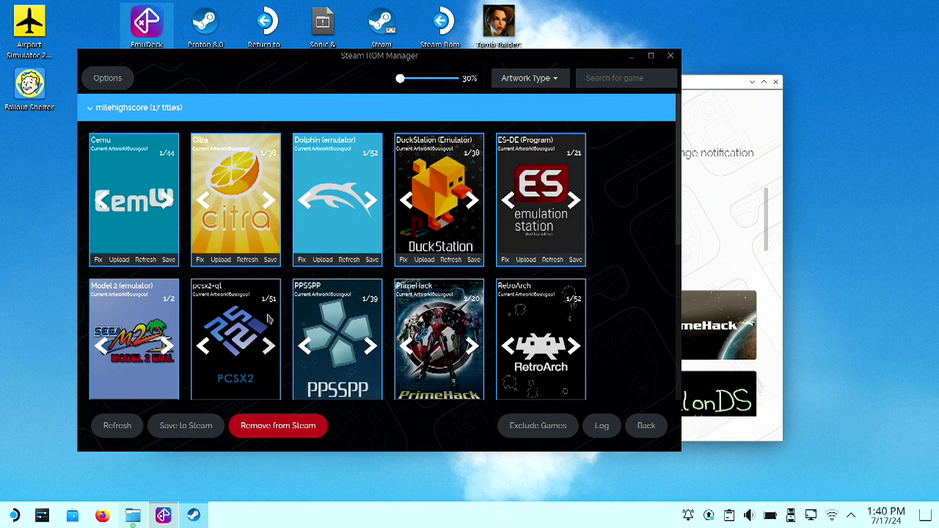
{"action": "left_click", "coordinate": [108, 430]}
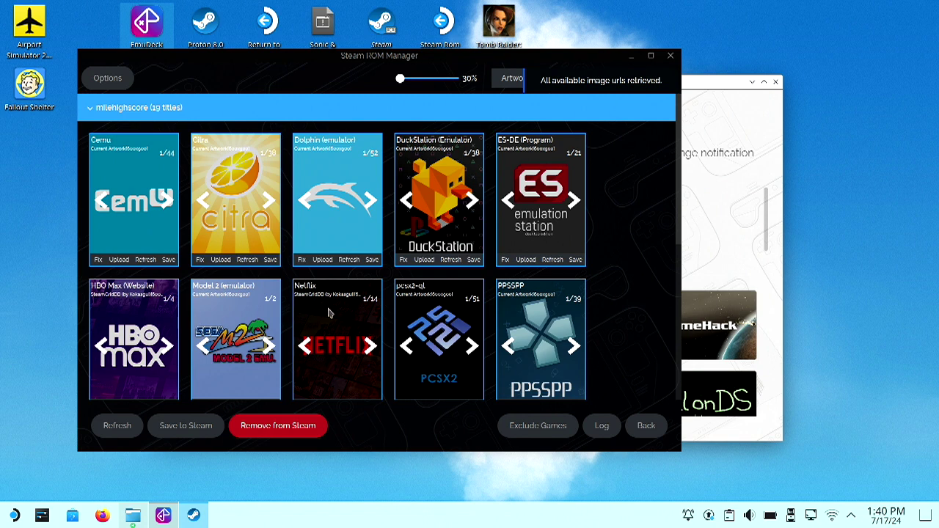
- Refresh the Netflix artwork and save all the listed titles to Steam
{"action": "scroll", "coordinate": [347, 314], "scroll_direction": "down", "scroll_amount": 1}
{"action": "scroll", "coordinate": [346, 314], "scroll_direction": "down", "scroll_amount": 3}
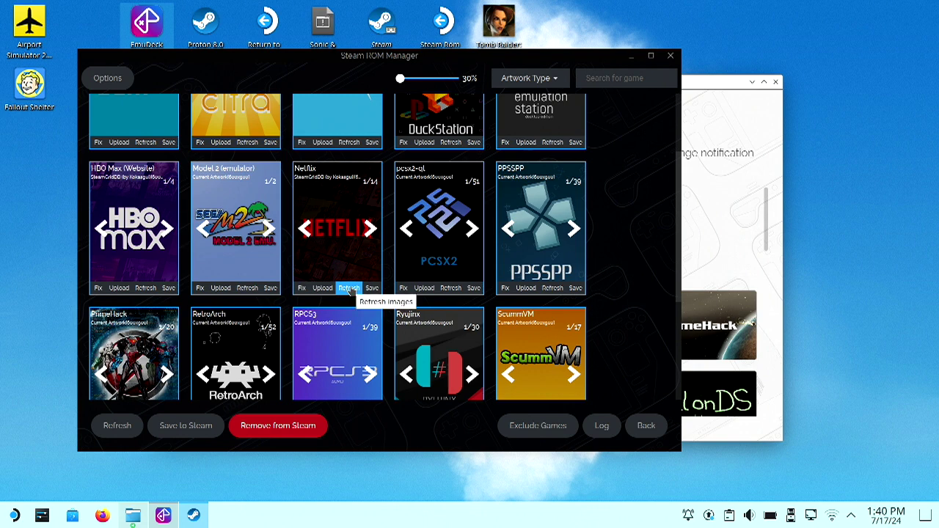
{"action": "left_click", "coordinate": [349, 288]}
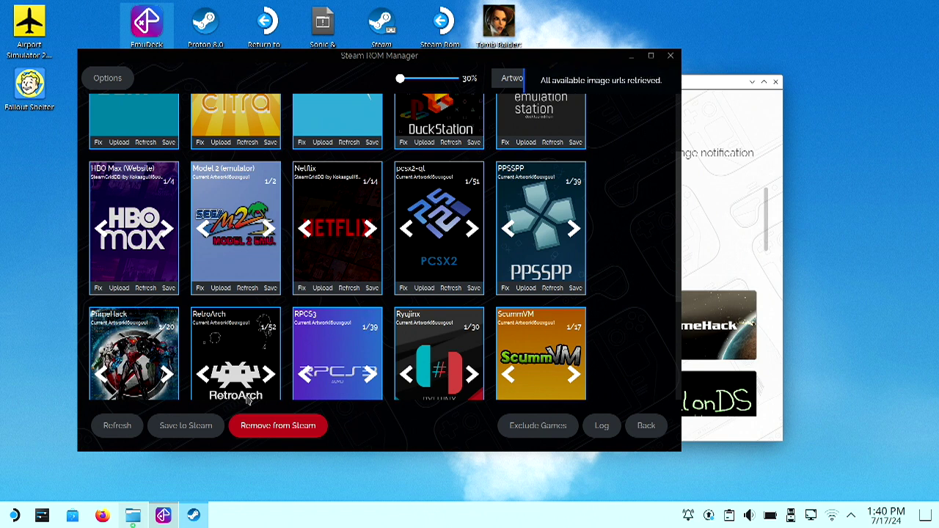
{"action": "left_click", "coordinate": [189, 433]}
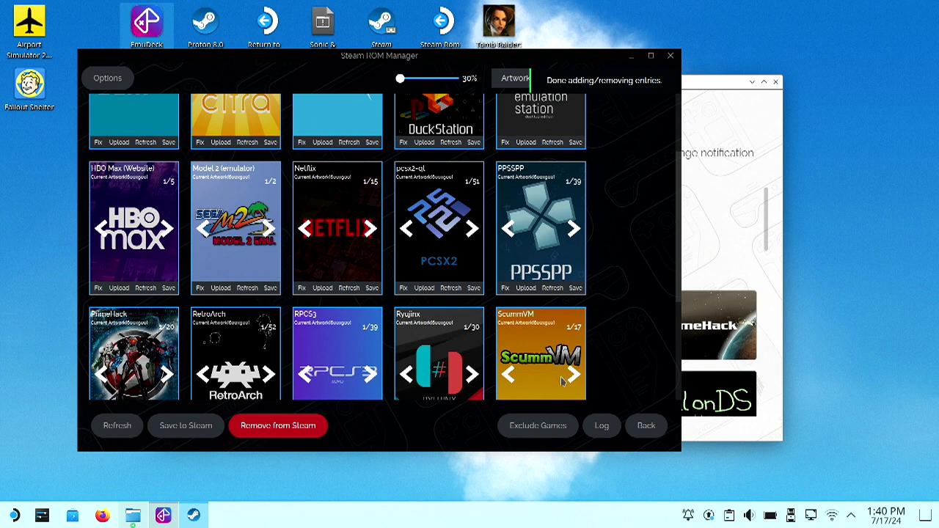
- Return to the parsers page and look through the list of games stored in the Steam library
{"action": "left_click", "coordinate": [646, 426]}
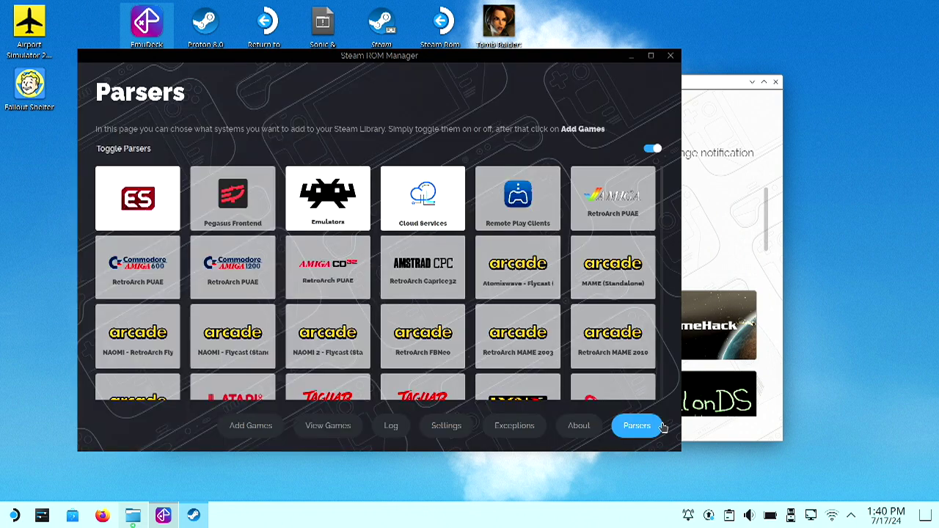
{"action": "left_click", "coordinate": [340, 425]}
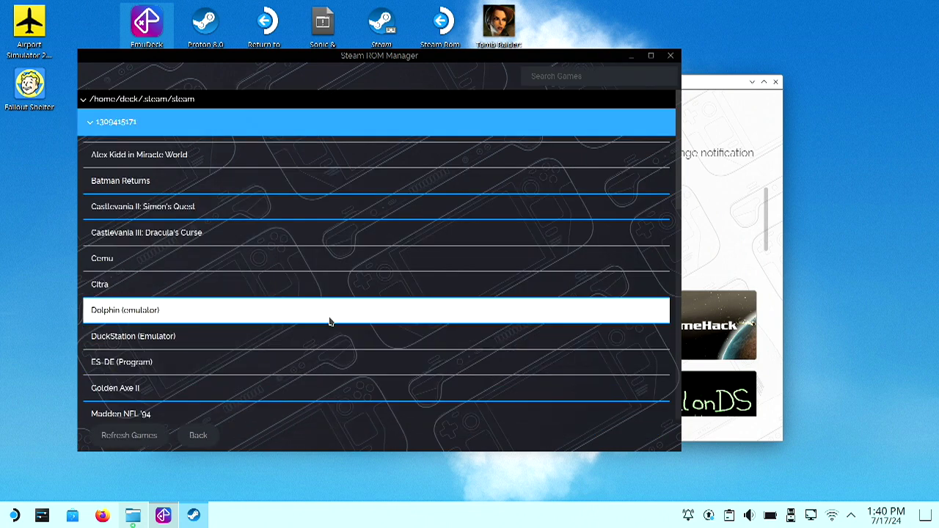
{"action": "scroll", "coordinate": [330, 321], "scroll_direction": "down", "scroll_amount": 1}
{"action": "scroll", "coordinate": [329, 321], "scroll_direction": "down", "scroll_amount": 1}
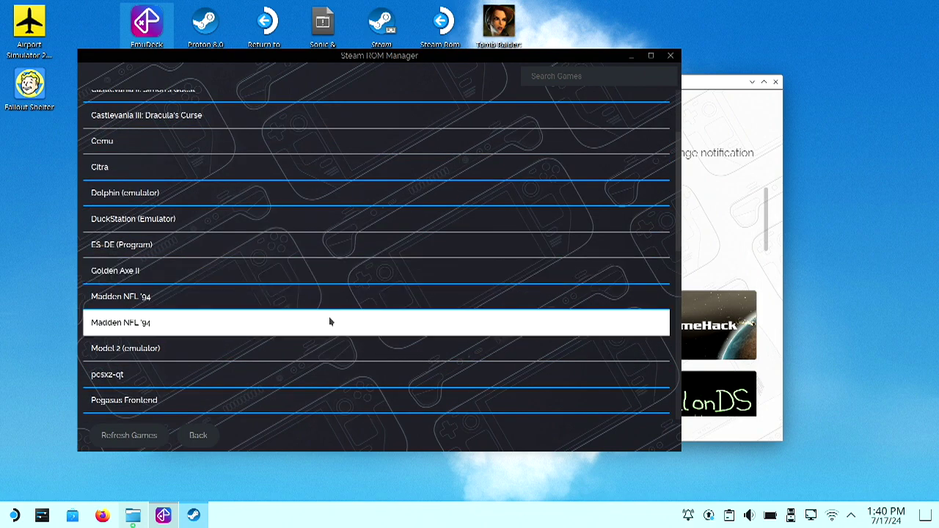
{"action": "scroll", "coordinate": [330, 322], "scroll_direction": "down", "scroll_amount": 3}
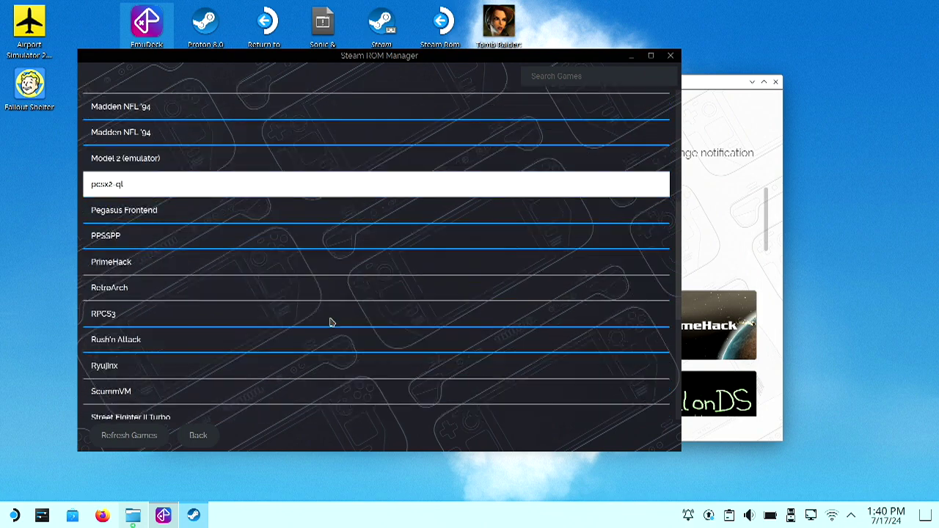
{"action": "scroll", "coordinate": [330, 323], "scroll_direction": "down", "scroll_amount": 2}
{"action": "scroll", "coordinate": [330, 322], "scroll_direction": "down", "scroll_amount": 2}
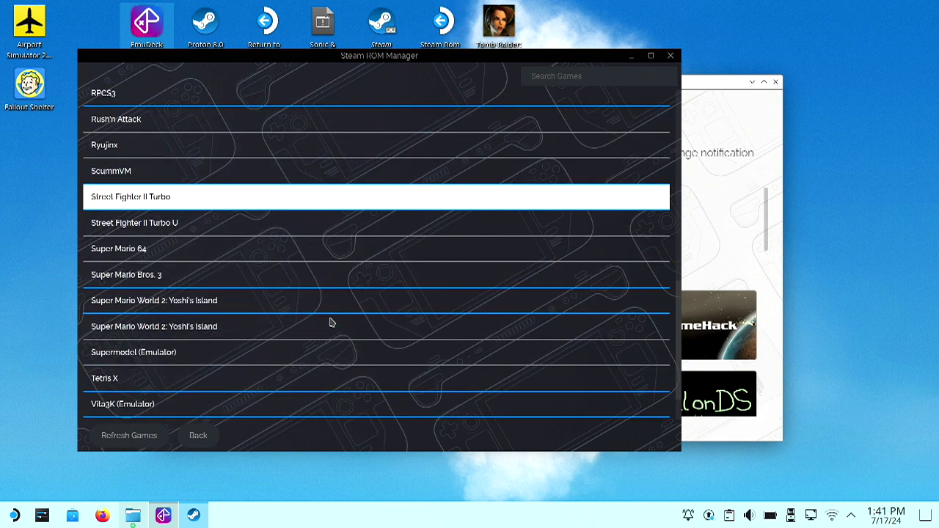
- Refresh the list of games stored in the Steam library and check it for the HBO Max and Netflix entries
{"action": "scroll", "coordinate": [330, 322], "scroll_direction": "up", "scroll_amount": 3}
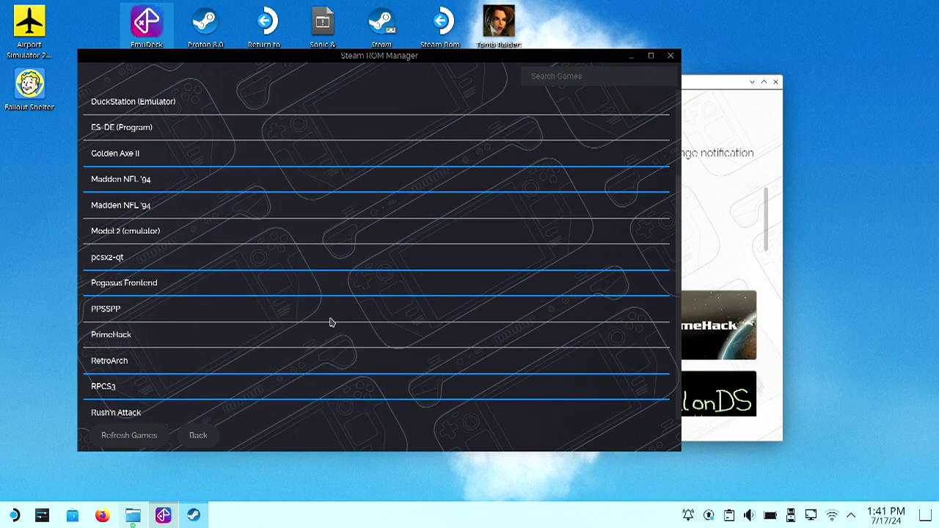
{"action": "scroll", "coordinate": [330, 323], "scroll_direction": "up", "scroll_amount": 3}
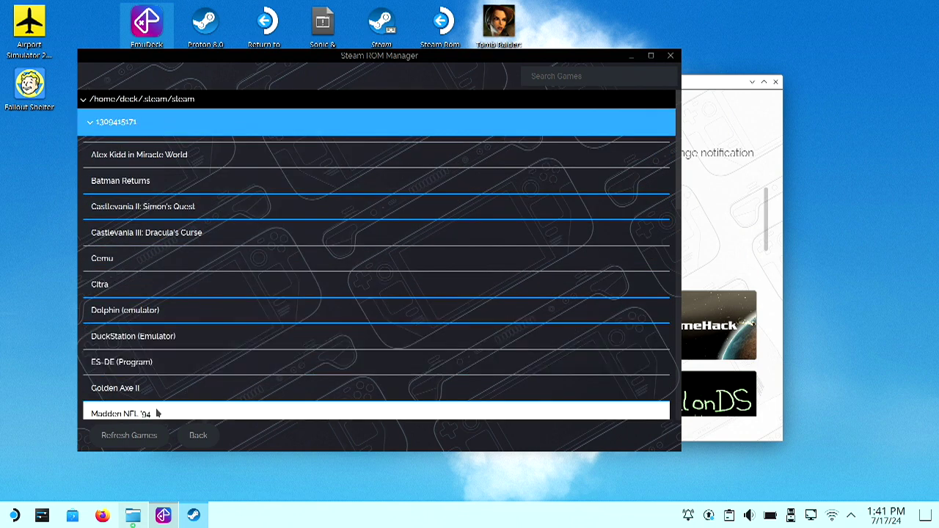
{"action": "left_click", "coordinate": [146, 435]}
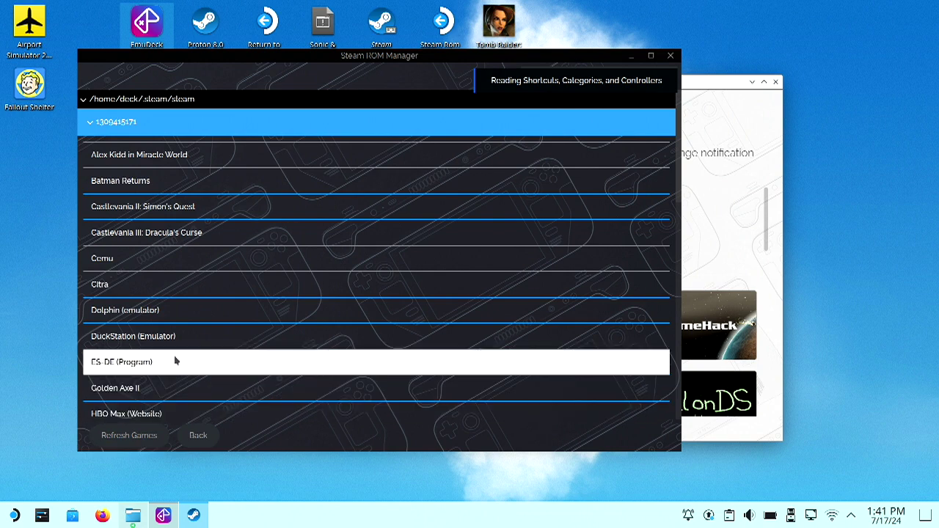
{"action": "scroll", "coordinate": [176, 360], "scroll_direction": "down", "scroll_amount": 3}
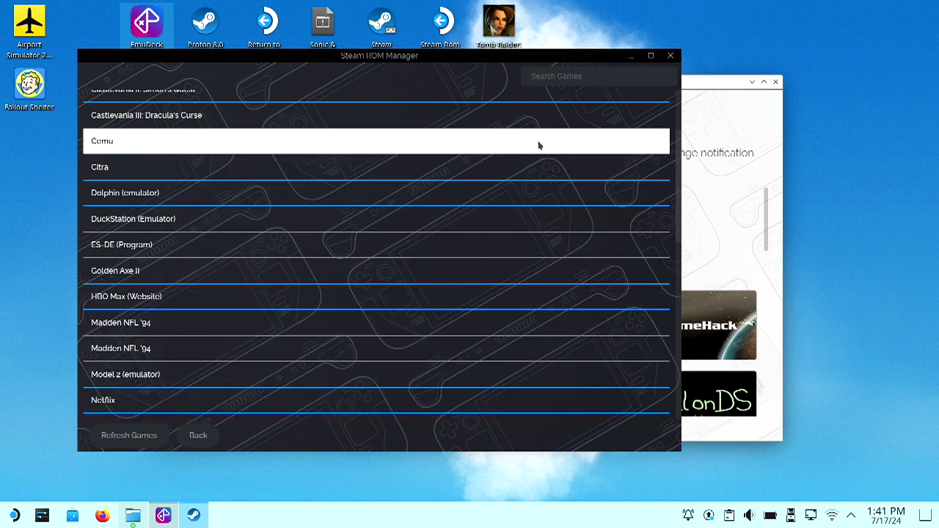
- Close Steam ROM Manager and EmuDeck, and return the Steam Deck to Gaming Mode
{"action": "left_click", "coordinate": [670, 57]}
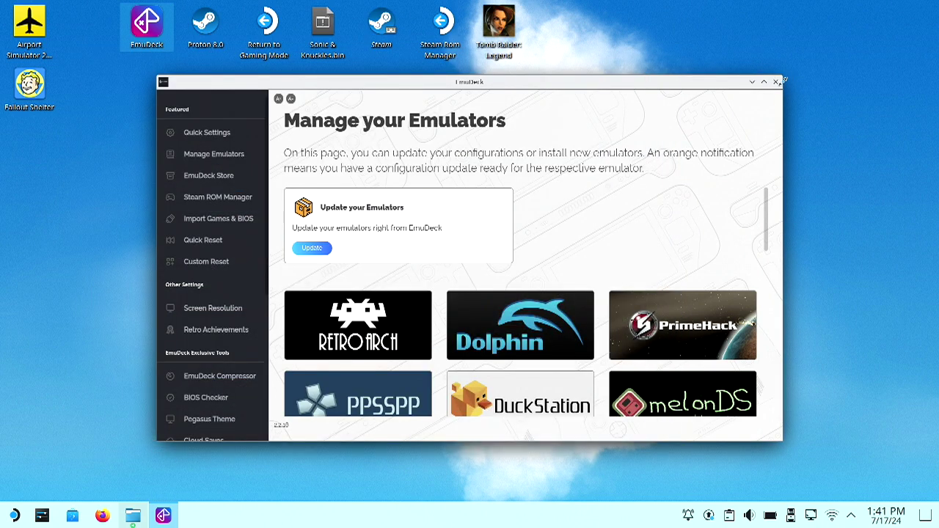
{"action": "left_click", "coordinate": [776, 82]}
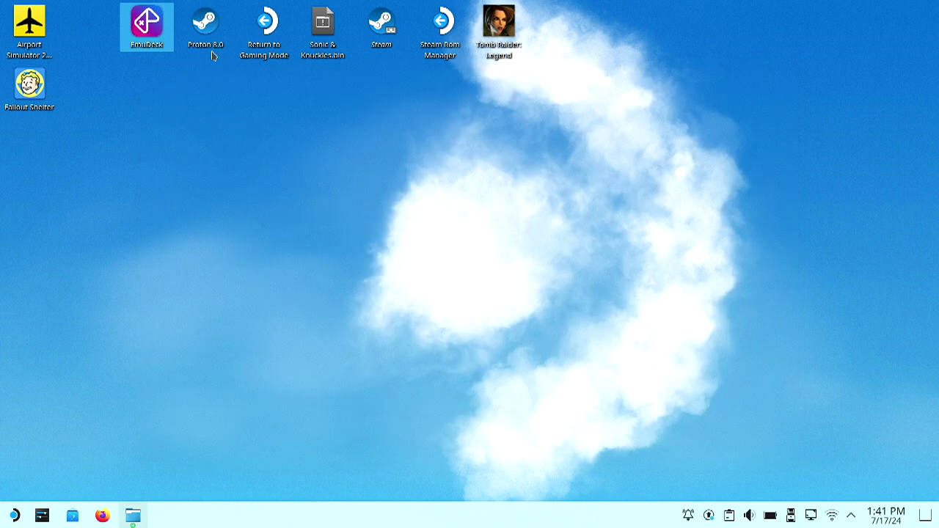
{"action": "double_click", "coordinate": [266, 22]}
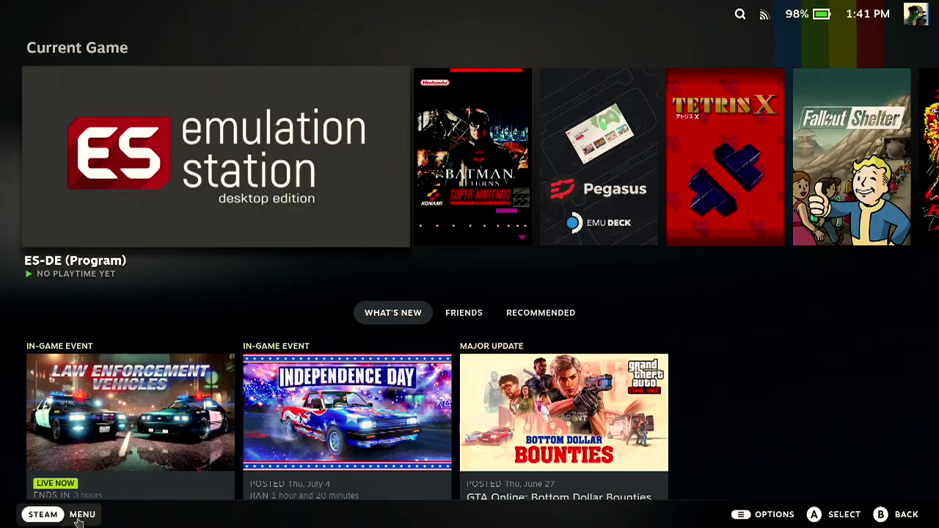
- Open the library's non-Steam titles and launch Netflix
{"action": "left_click", "coordinate": [44, 514]}
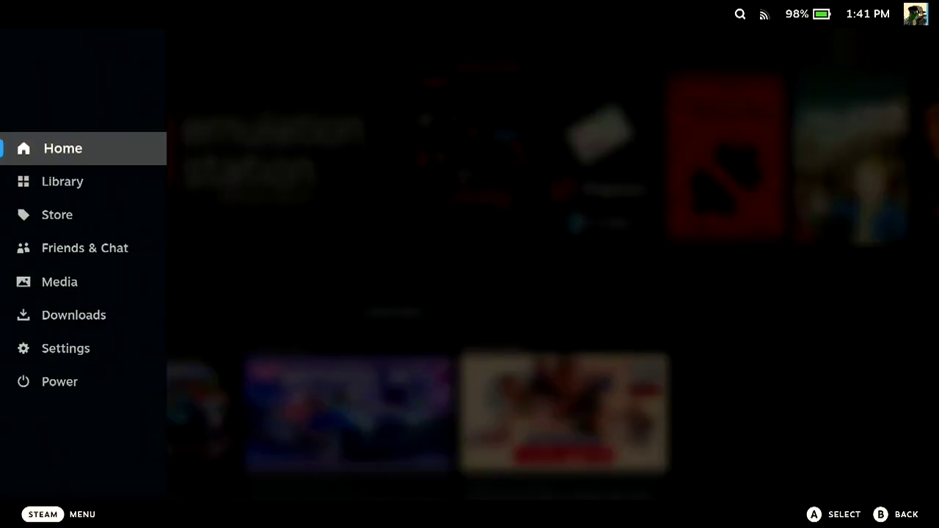
{"action": "left_click", "coordinate": [91, 179]}
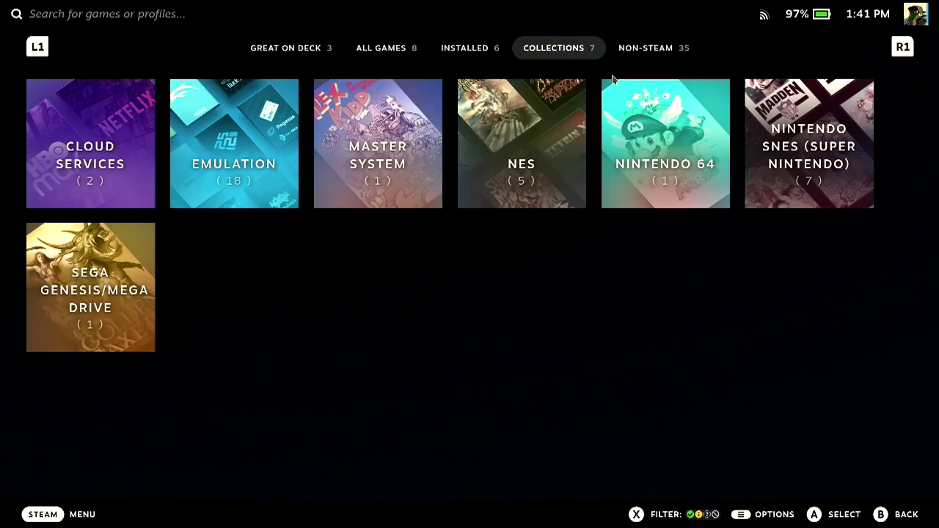
{"action": "left_click", "coordinate": [645, 48]}
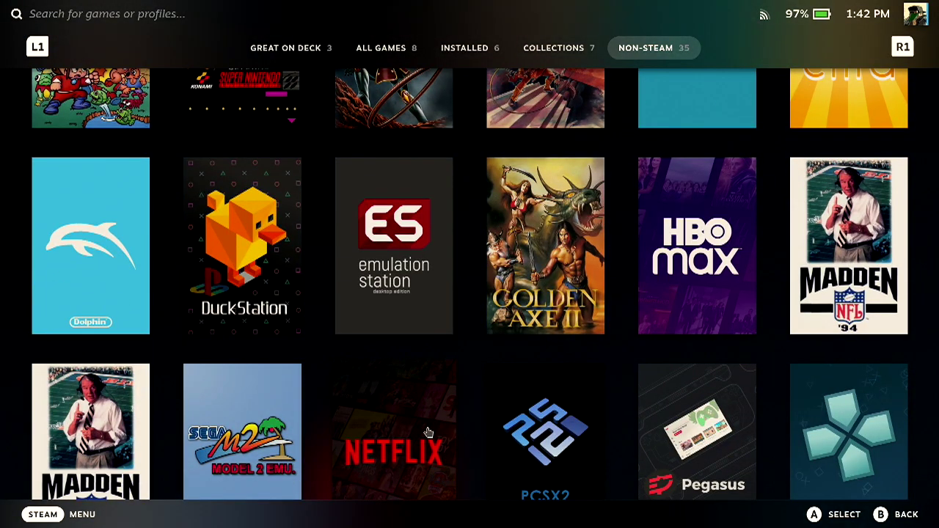
{"action": "left_click", "coordinate": [396, 461]}
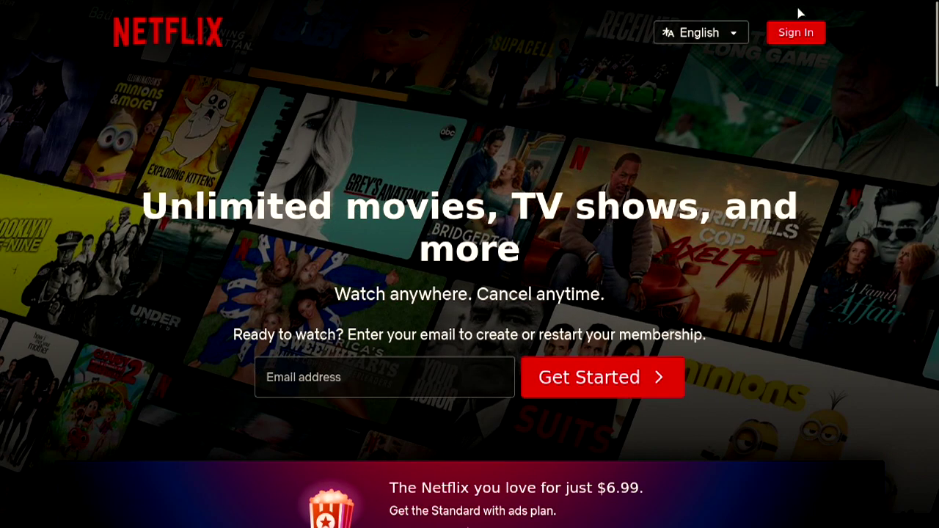
- Sign in to the Netflix account and browse the title rows on its home page
{"action": "left_click", "coordinate": [803, 35]}
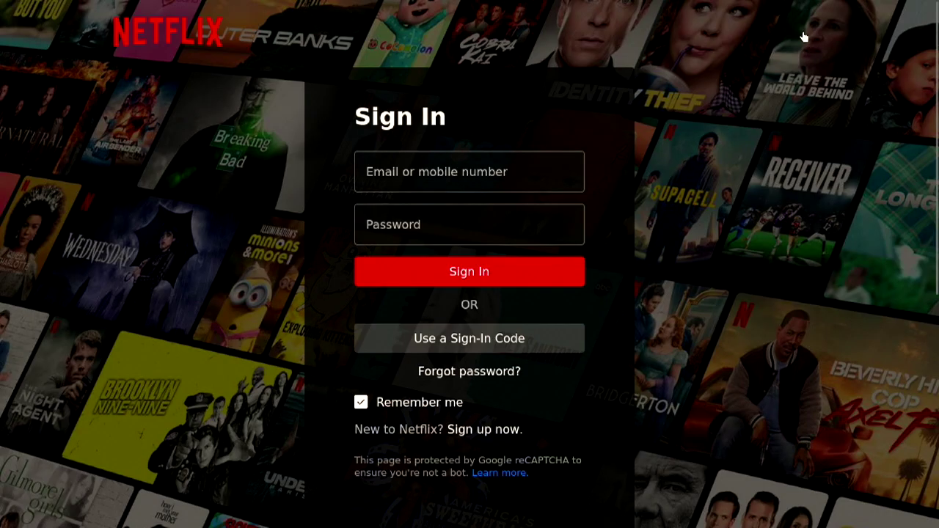
{"action": "left_click", "coordinate": [453, 172]}
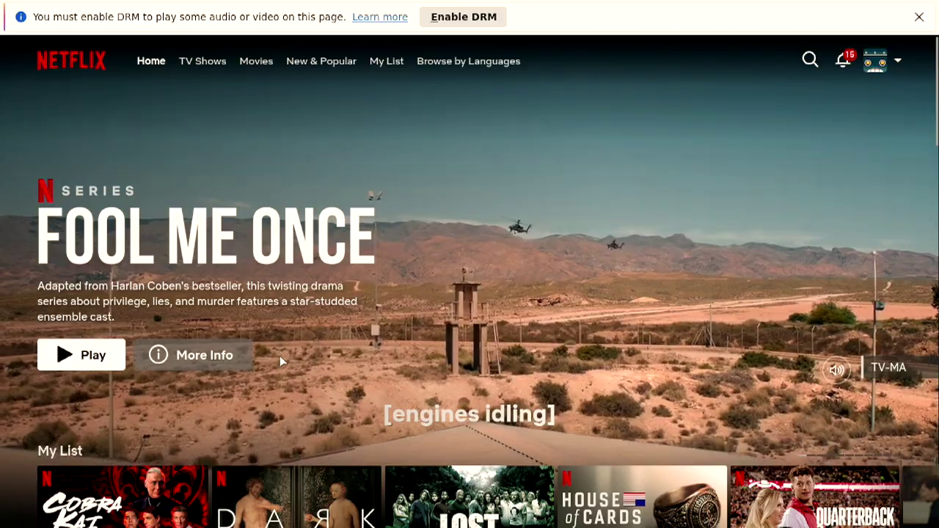
{"action": "scroll", "coordinate": [280, 356], "scroll_direction": "down", "scroll_amount": 2}
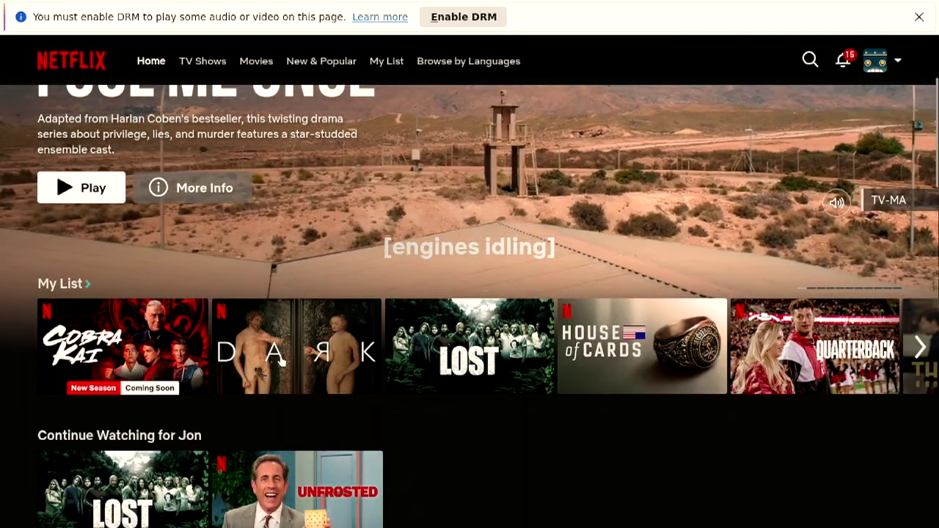